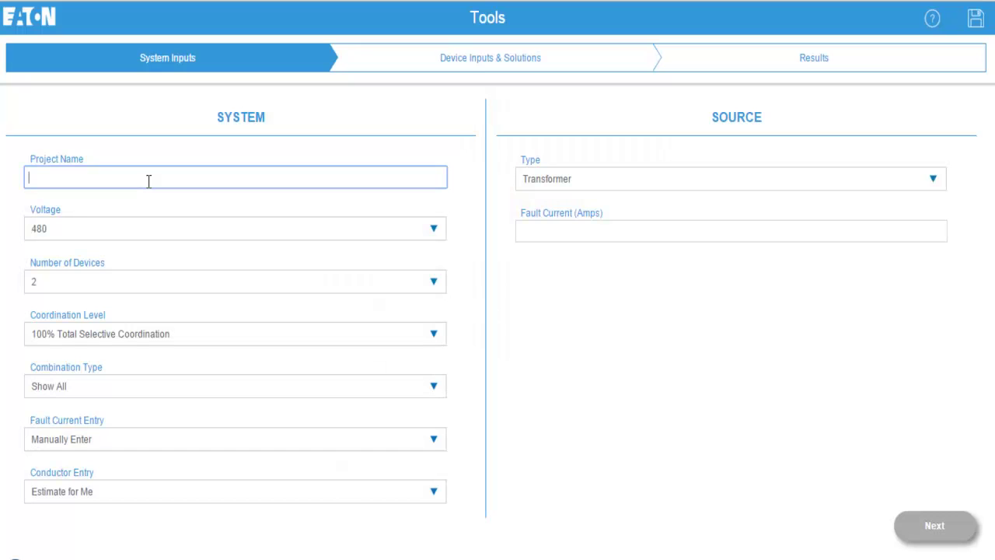
Step: Name the project 'Example project', with three devices and estimated fault current
type("Example proje")
type("ct")
left_click(339, 280)
left_click(336, 327)
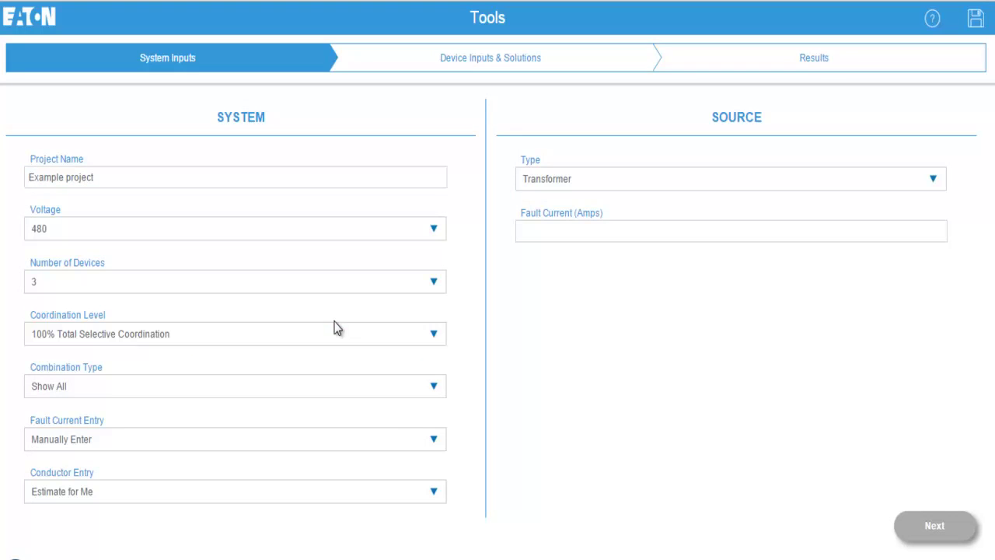
left_click(408, 441)
left_click(397, 482)
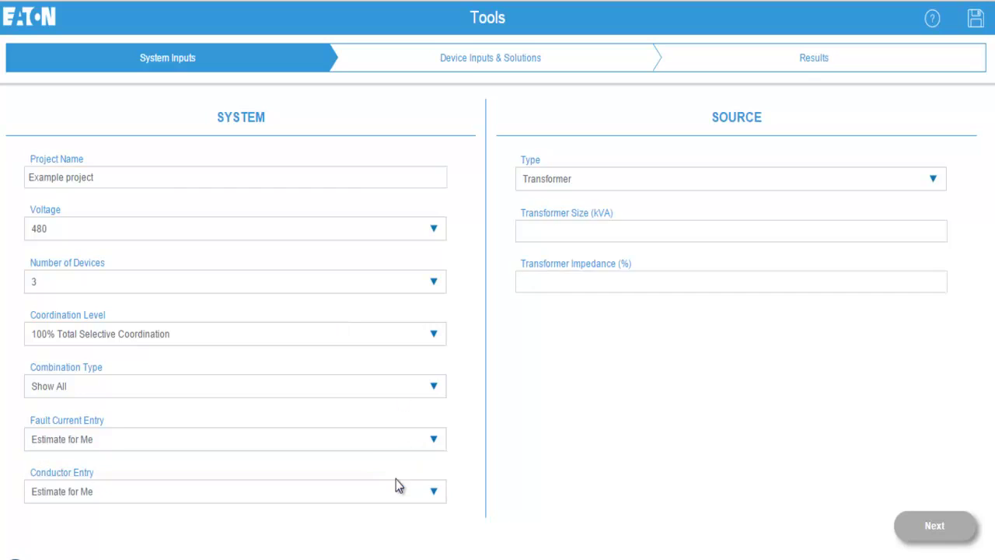
Step: Enter a 750 kVA transformer size
left_click(556, 230)
type("750")
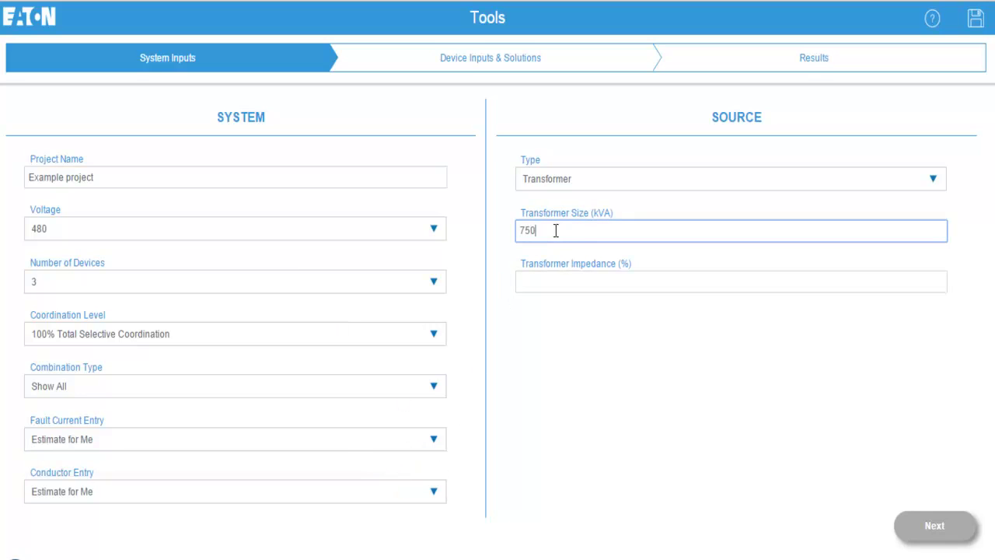
left_click(623, 288)
Step: Set 5.75% transformer impedance, then make Device 1 an 800 A Main device
type("5.75")
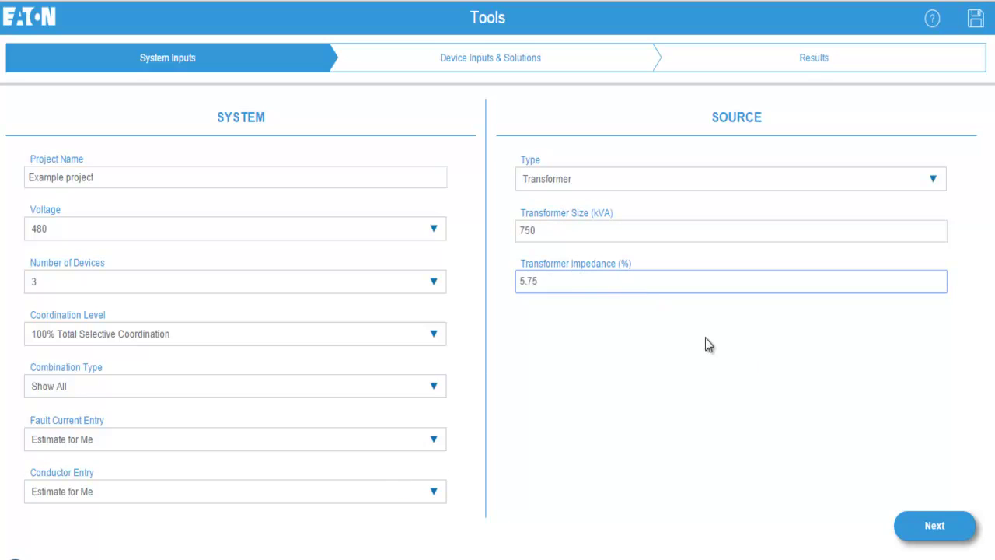
left_click(909, 529)
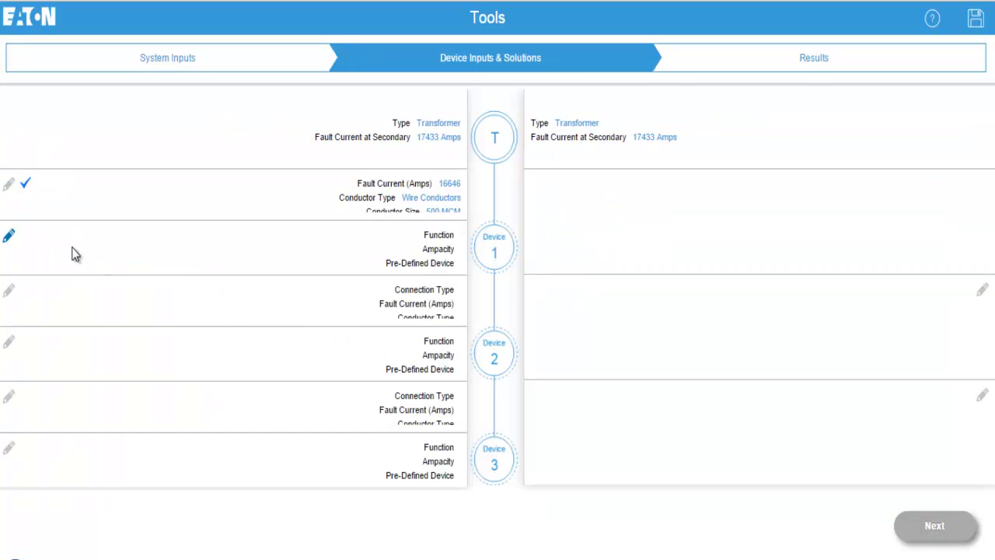
left_click(11, 238)
left_click(616, 294)
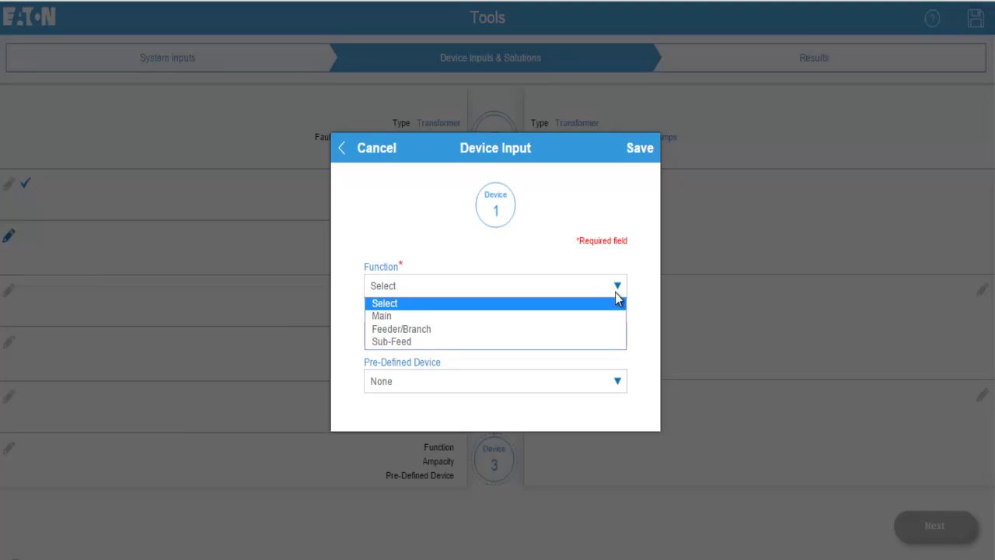
left_click(609, 316)
left_click(619, 334)
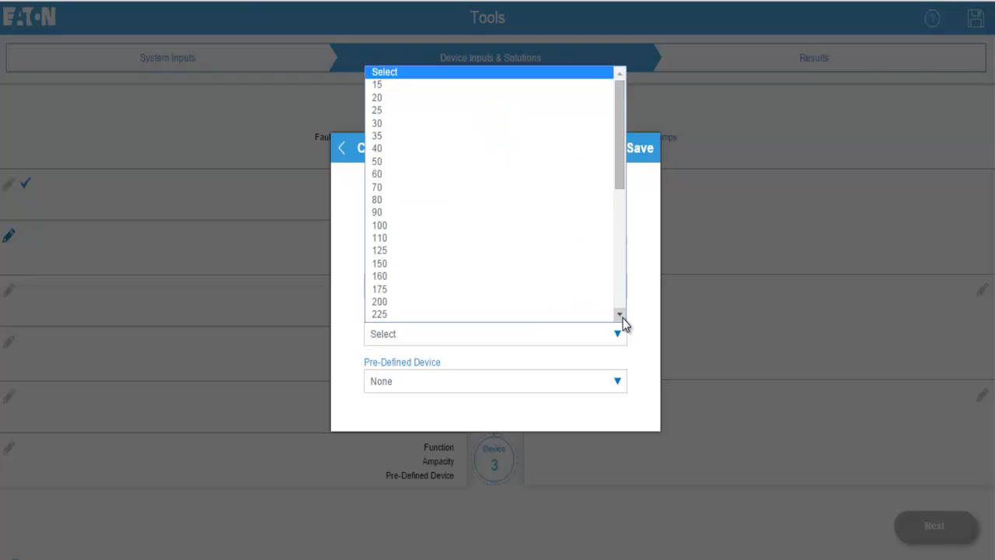
scroll(623, 318, "down", 3)
left_click(585, 298)
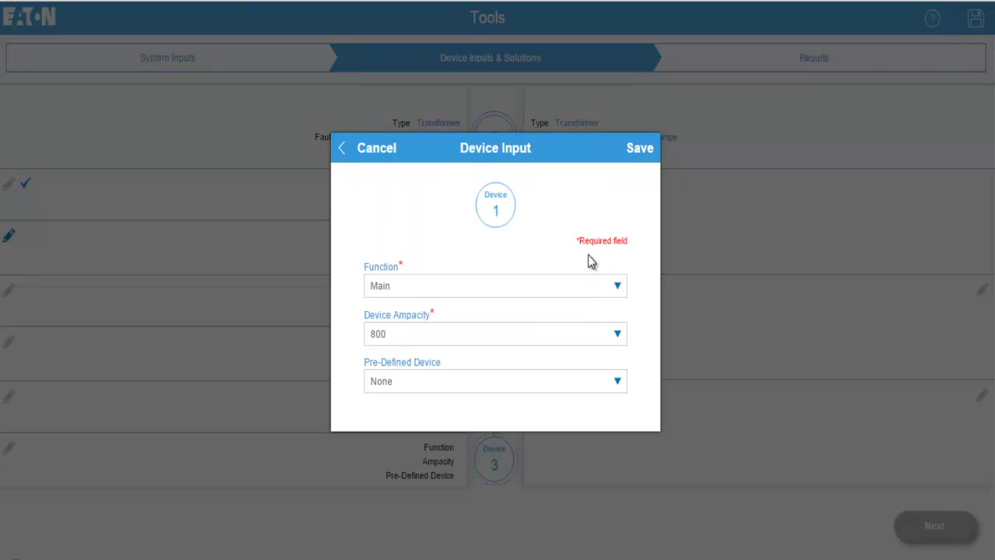
left_click(640, 152)
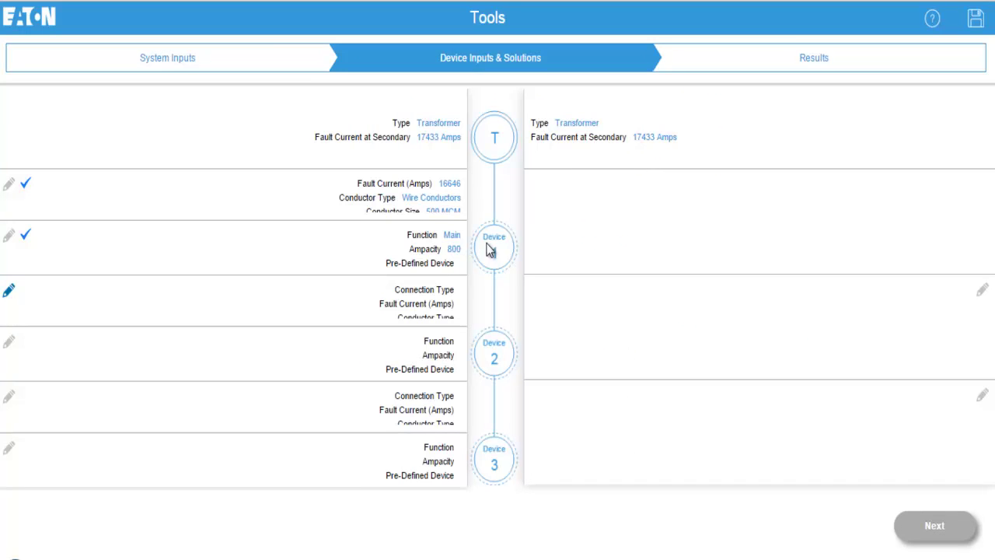
Step: Connect Devices 1 and 2 as being in the same assembly
left_click(9, 292)
left_click(605, 286)
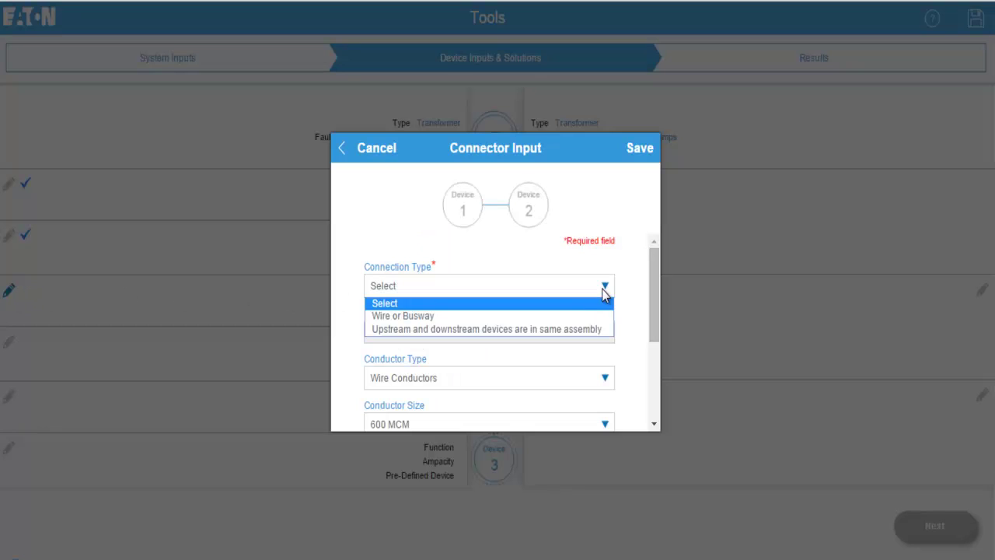
left_click(596, 329)
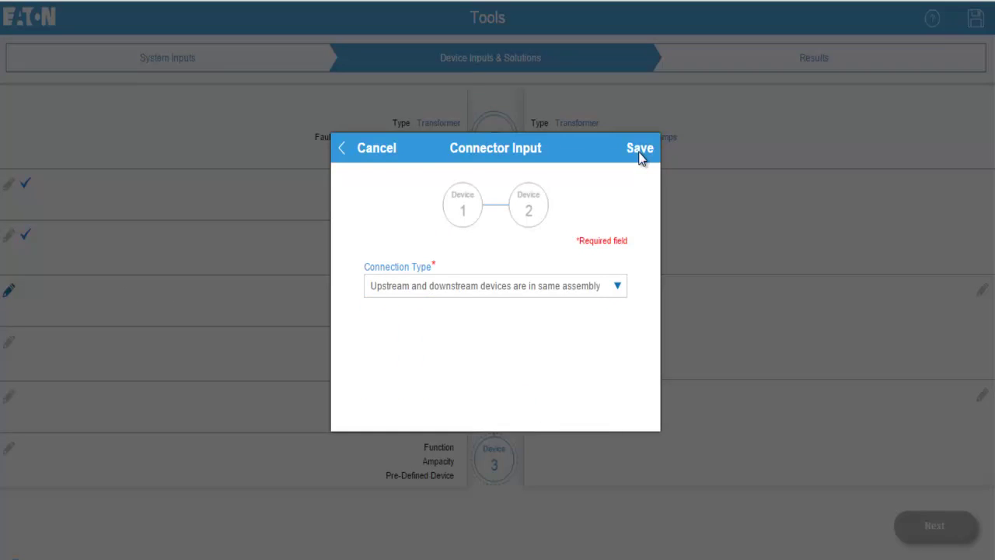
left_click(641, 154)
Step: Make Device 2 a 100 A Feeder/Branch device
left_click(10, 342)
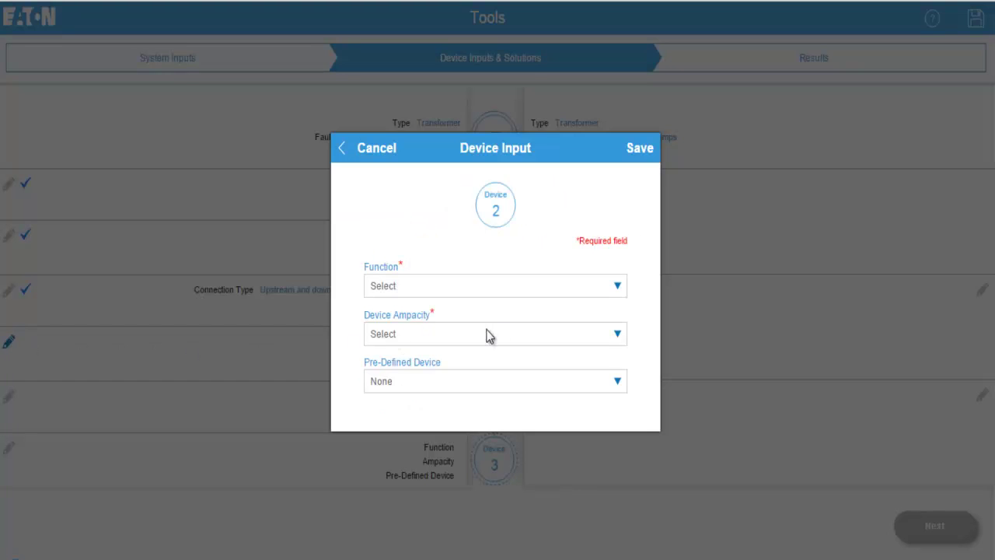
left_click(617, 286)
left_click(605, 329)
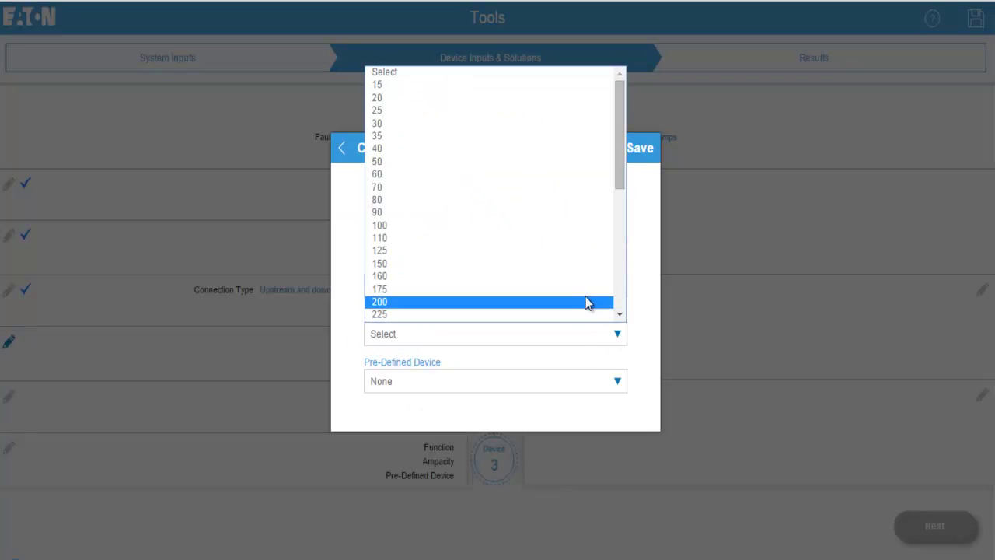
left_click(580, 227)
left_click(641, 156)
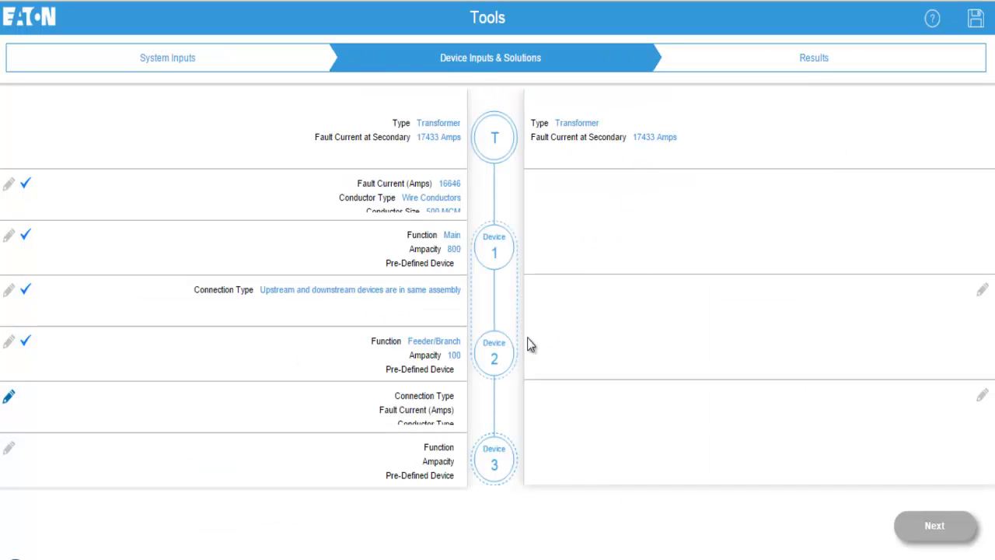
Step: Connect Devices 2 and 3 by wire or busway with a 250 ft conductor length
left_click(10, 398)
left_click(605, 286)
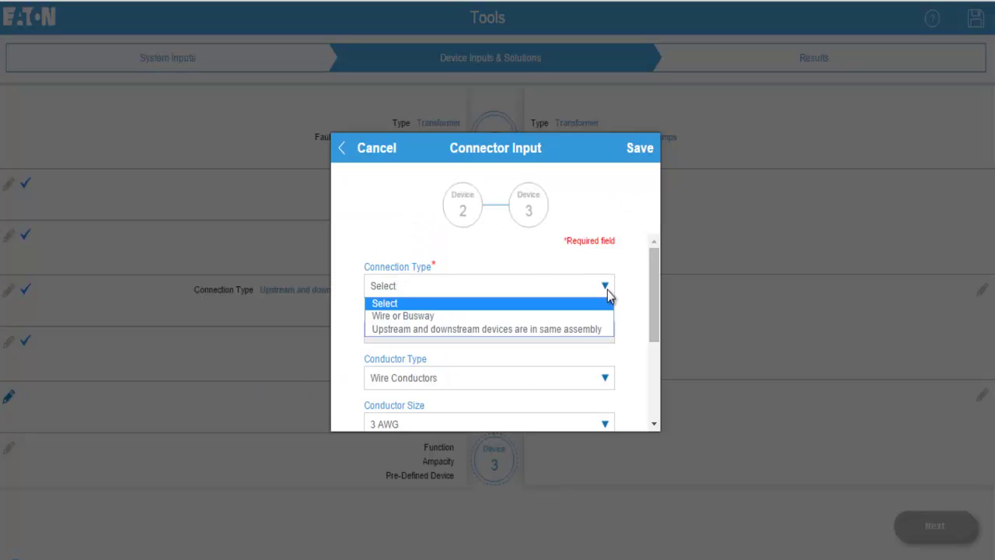
left_click(602, 316)
scroll(653, 423, "down", 2)
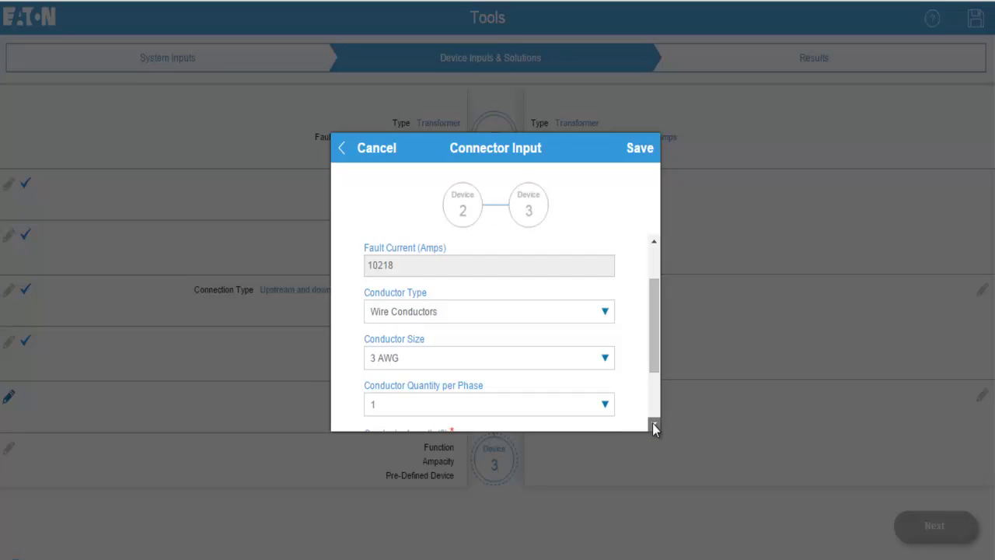
scroll(653, 426, "down", 2)
scroll(653, 427, "down", 1)
left_click_drag(394, 361, 360, 366)
type("250")
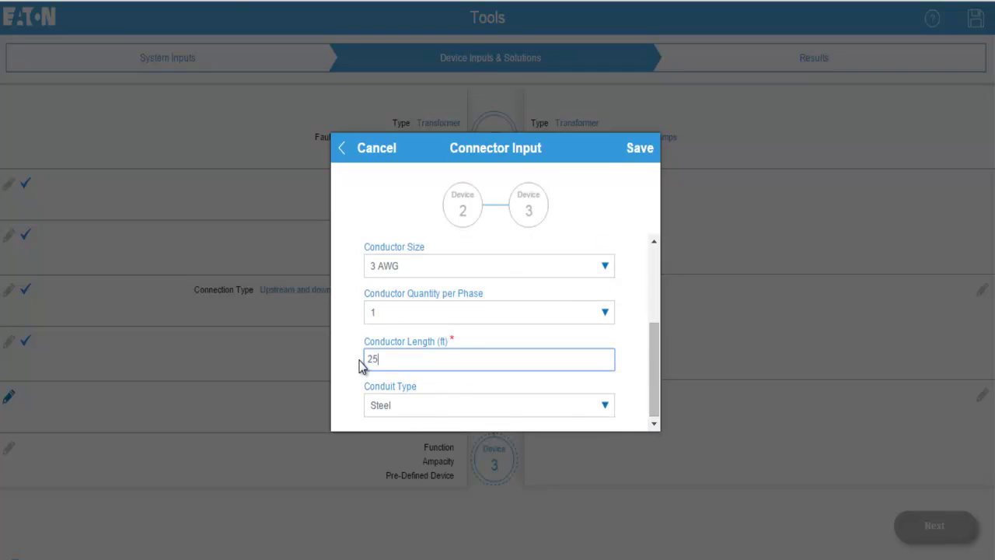
left_click(639, 154)
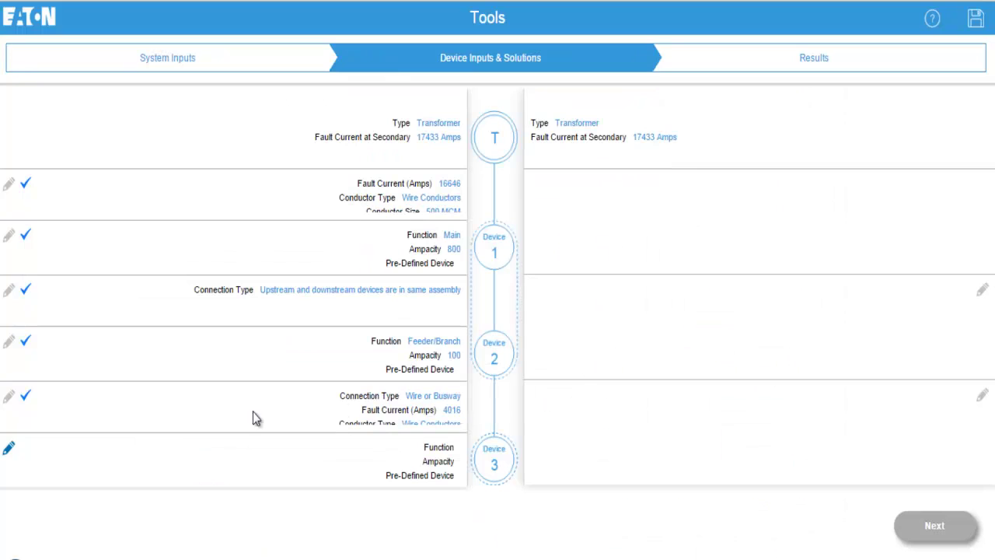
Step: Make Device 3 a 30 A Feeder/Branch device
left_click(9, 449)
left_click(616, 286)
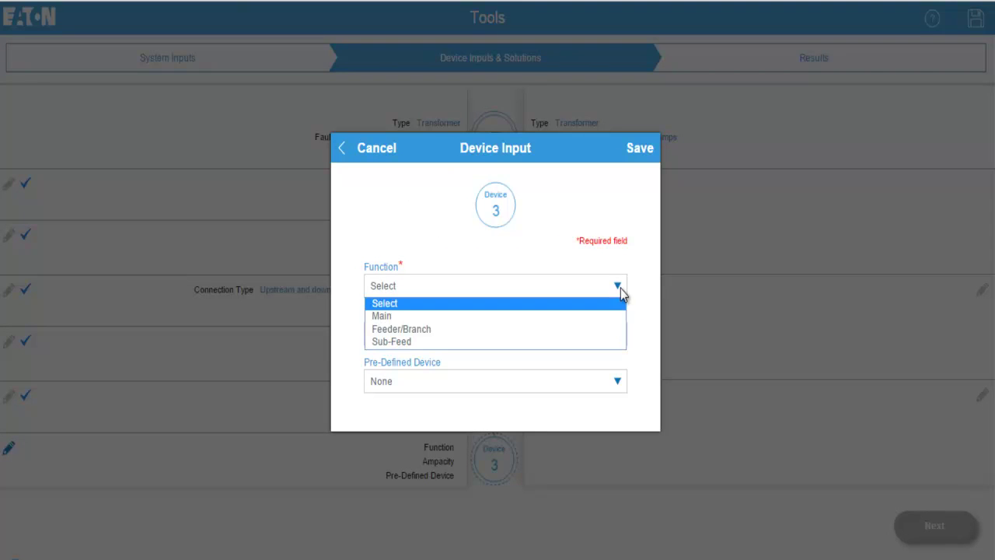
left_click(609, 335)
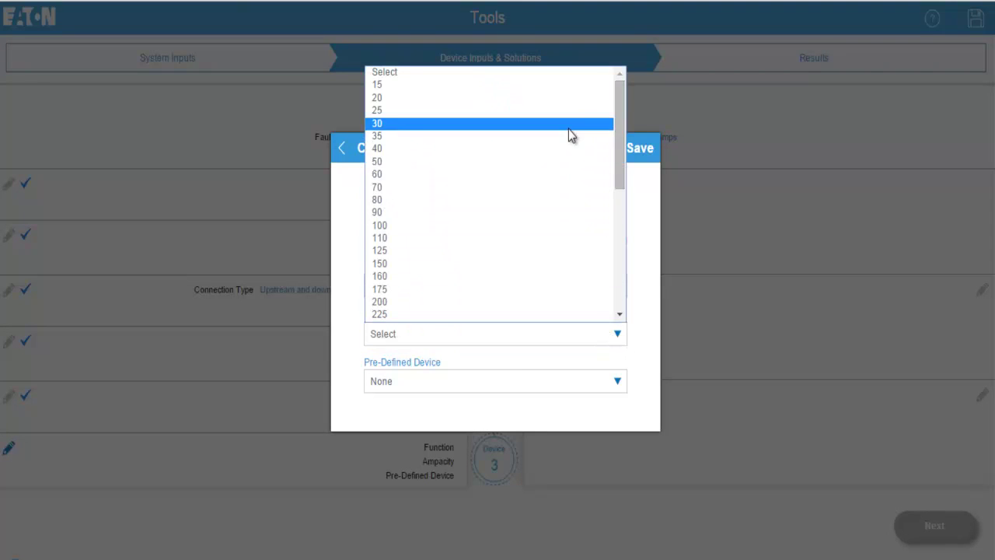
left_click(569, 126)
left_click(639, 149)
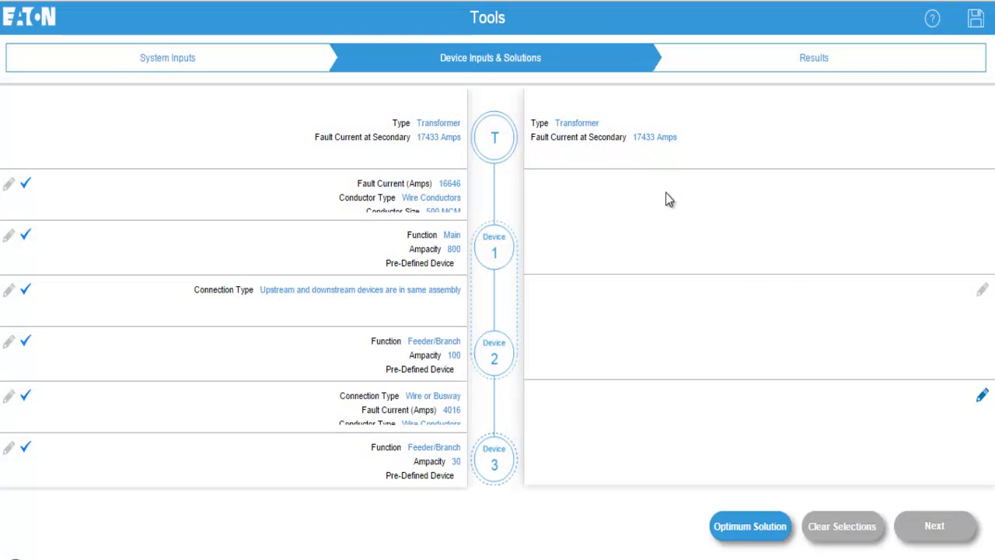
left_click(981, 396)
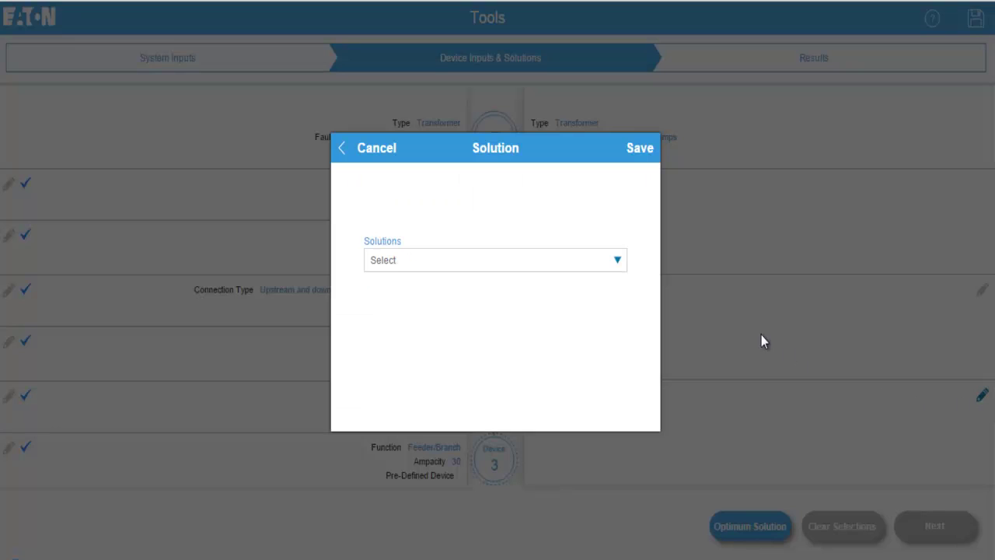
left_click(619, 263)
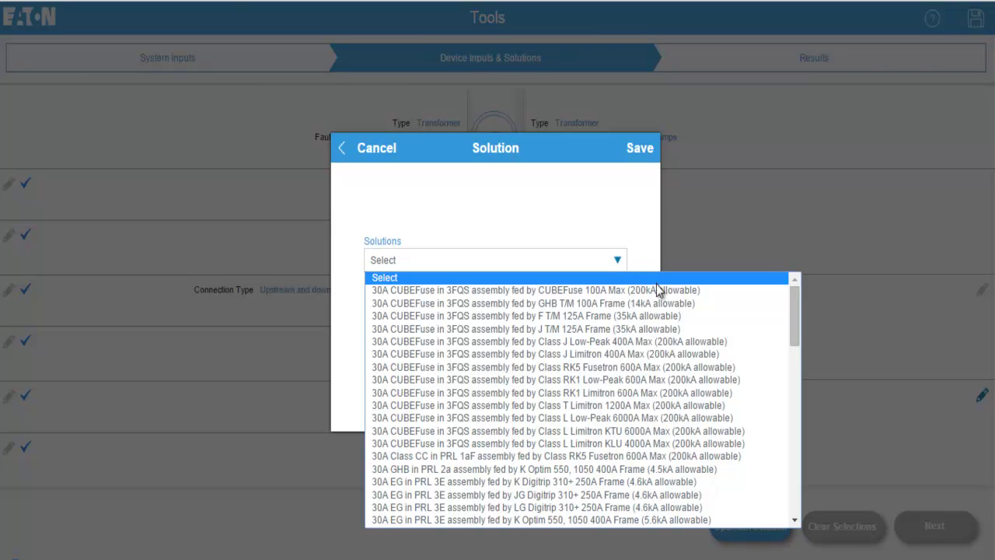
left_click(711, 329)
left_click(647, 152)
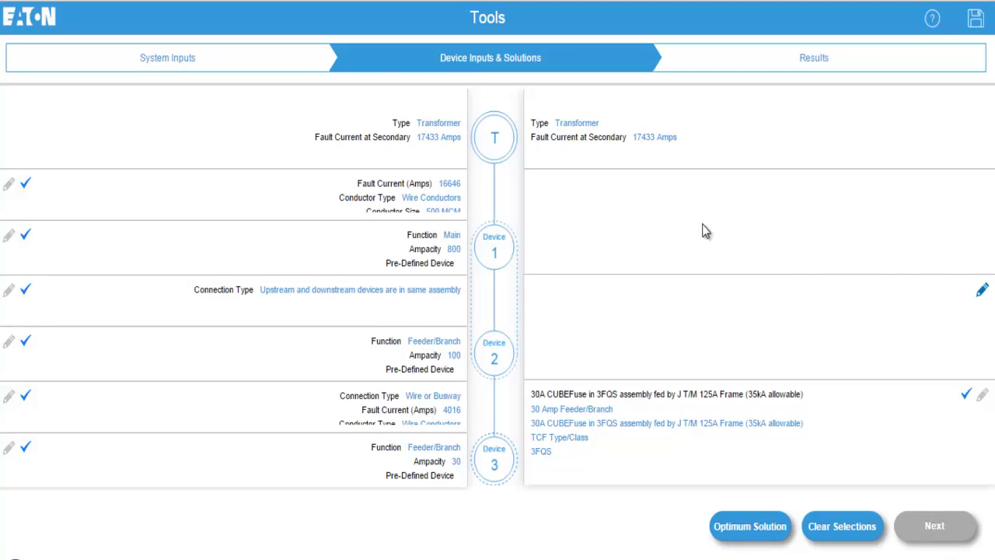
left_click(982, 290)
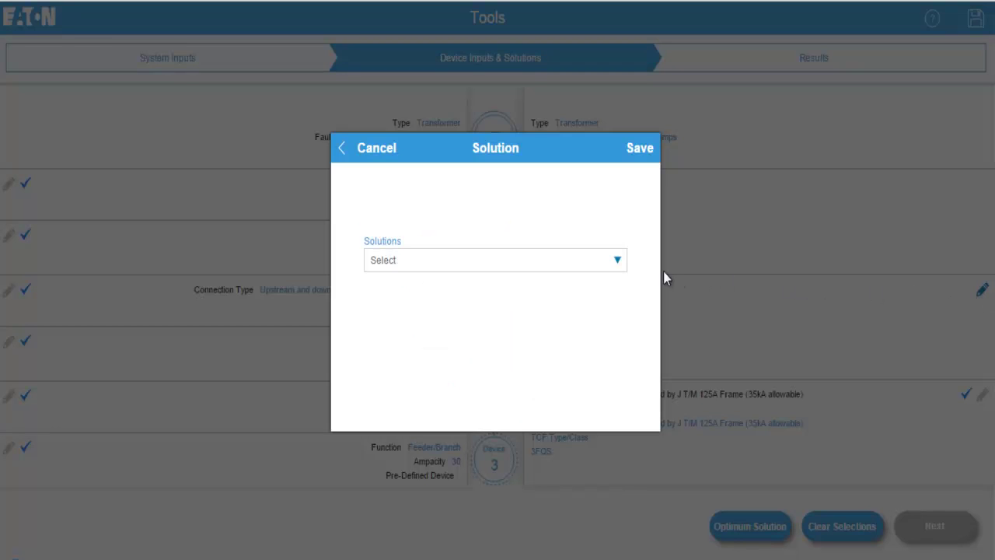
left_click(618, 261)
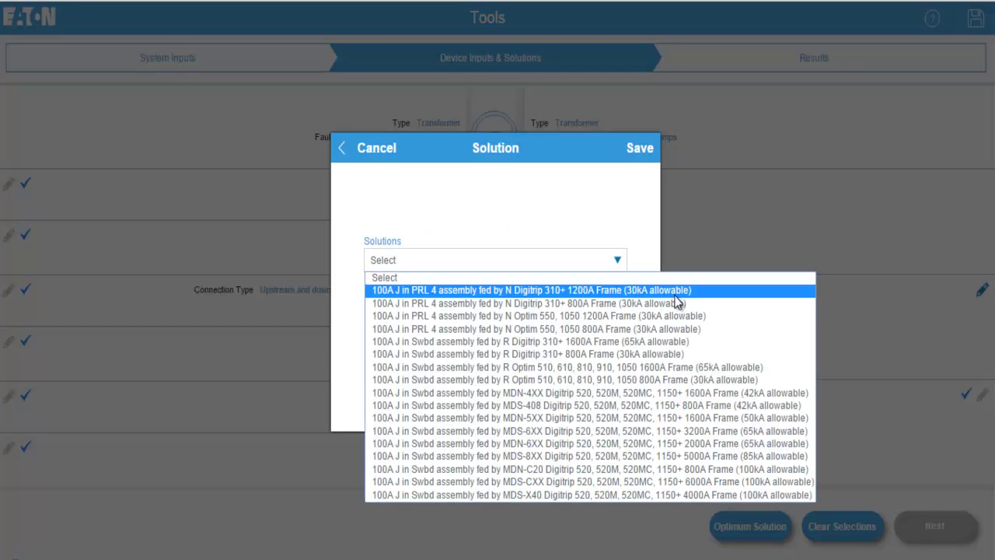
left_click(704, 307)
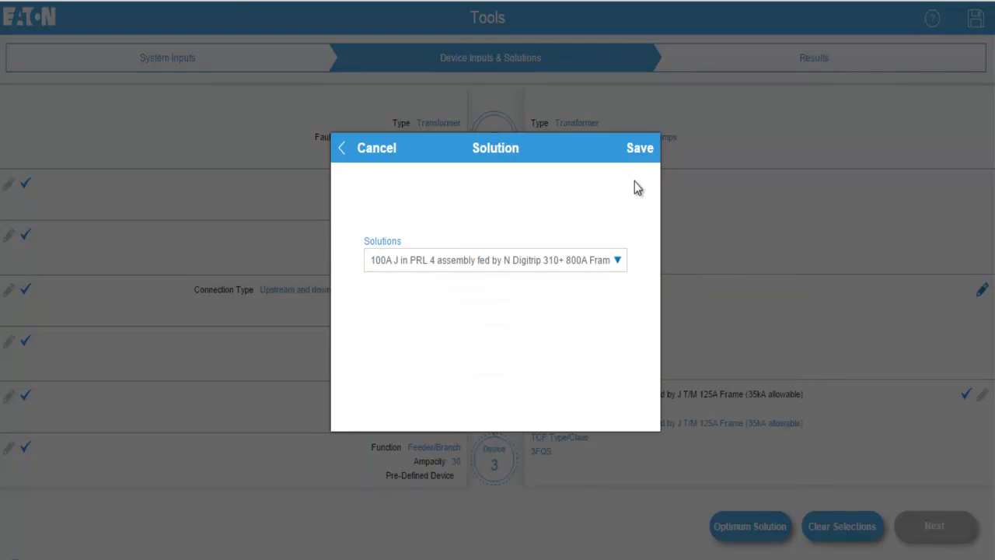
left_click(638, 149)
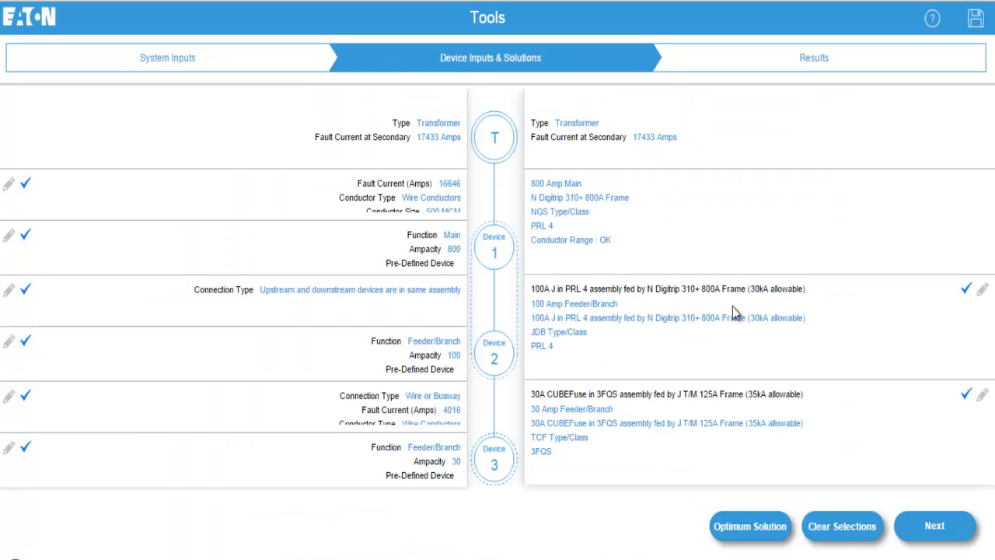
Step: Clear the chosen solutions, then apply the optimum one, including an N Digitrip 310+ 1200A Frame main
left_click(846, 526)
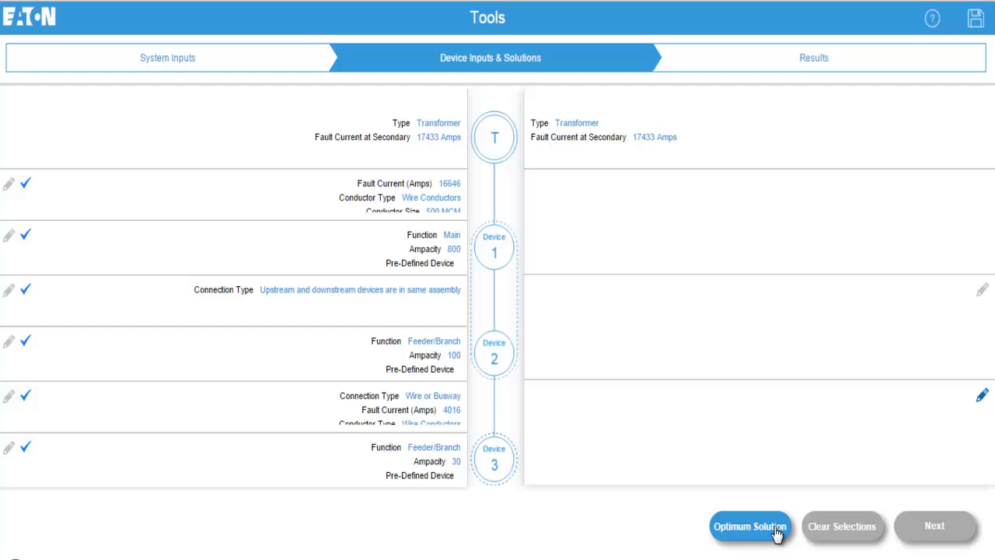
left_click(745, 531)
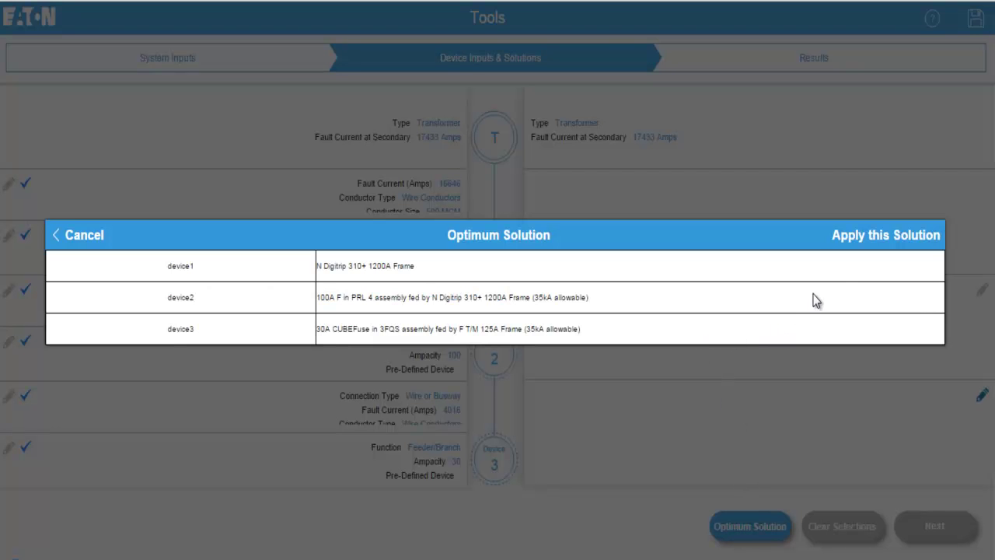
left_click(855, 242)
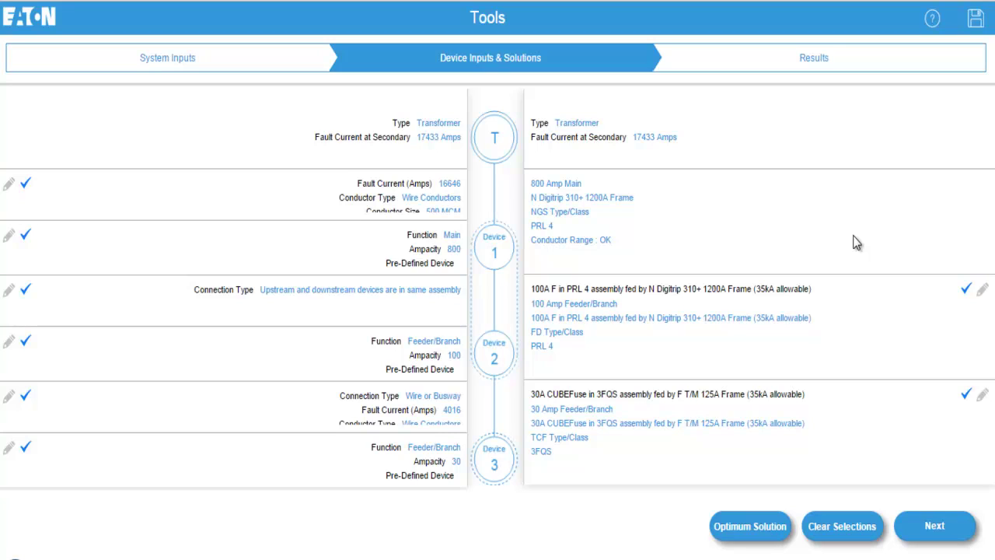
Step: Go to the Results step reporting 100% total selective coordination with headroom values
left_click(952, 528)
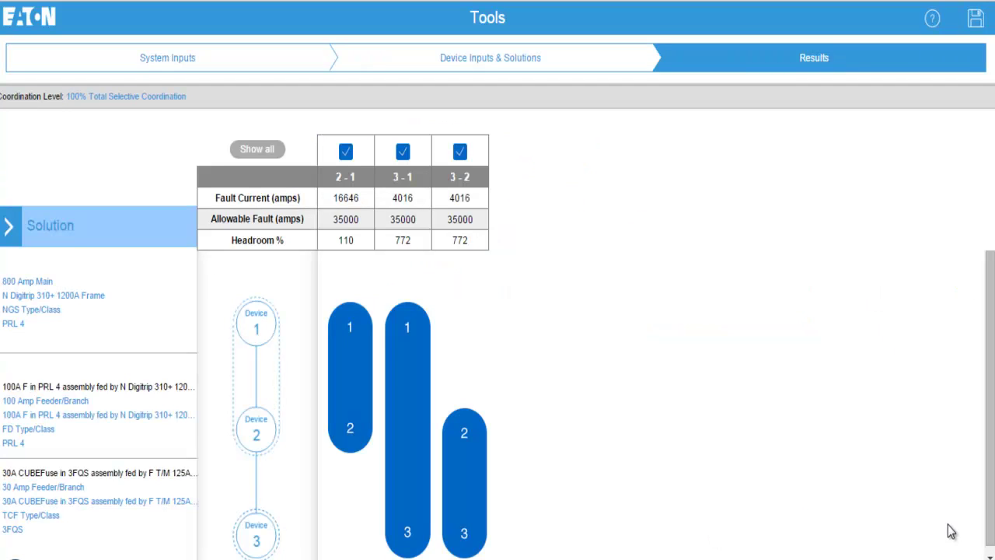